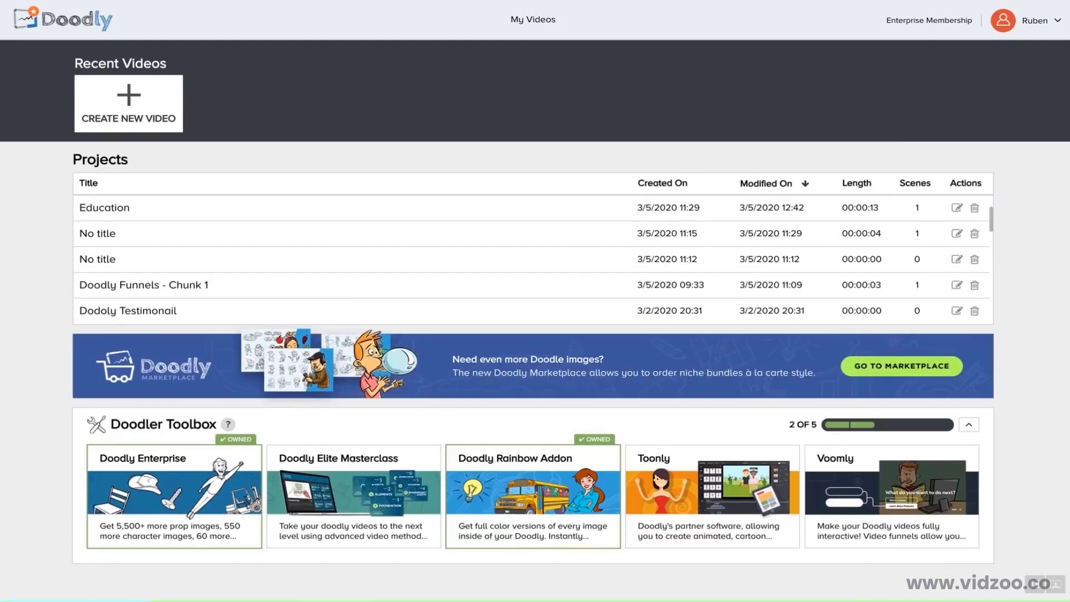
- Start a new Whiteboard-style video at 1080p (1920x1080) resolution
left_click(123, 91)
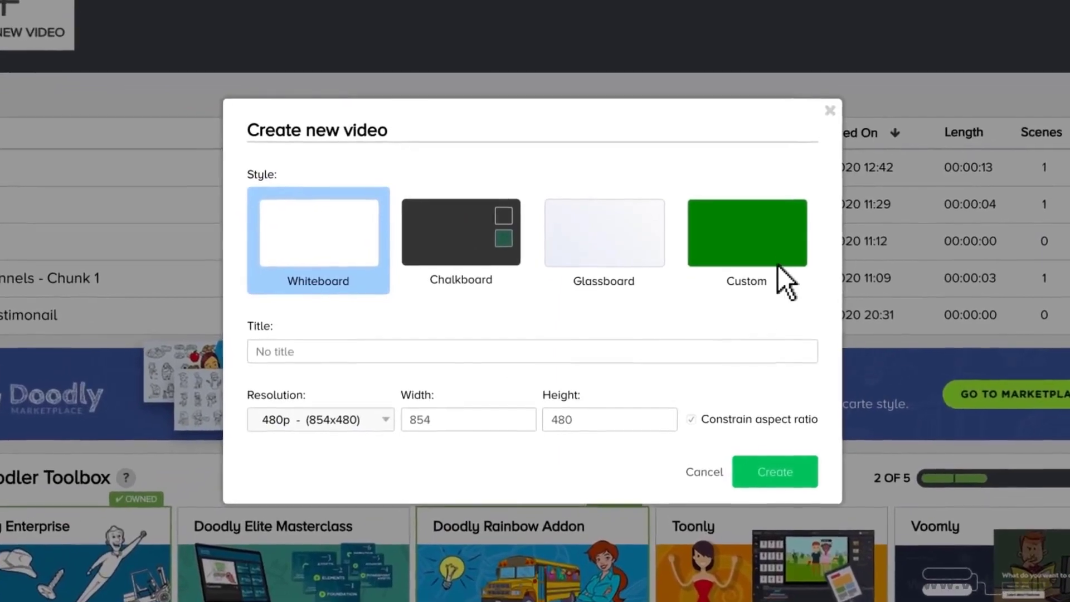
left_click(750, 281)
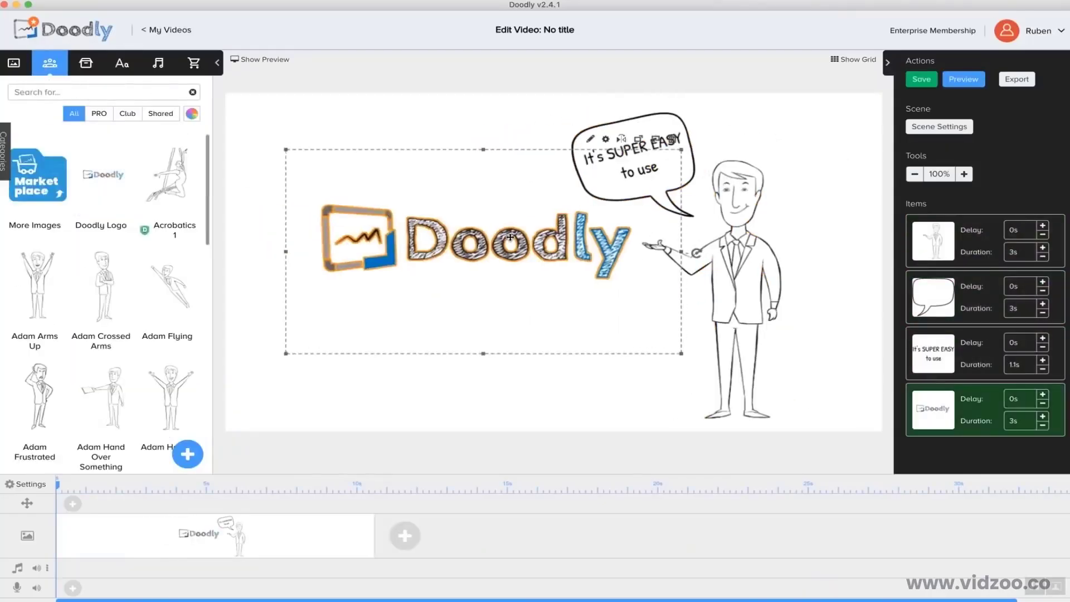
- Play a preview of the logo scene
left_click(967, 81)
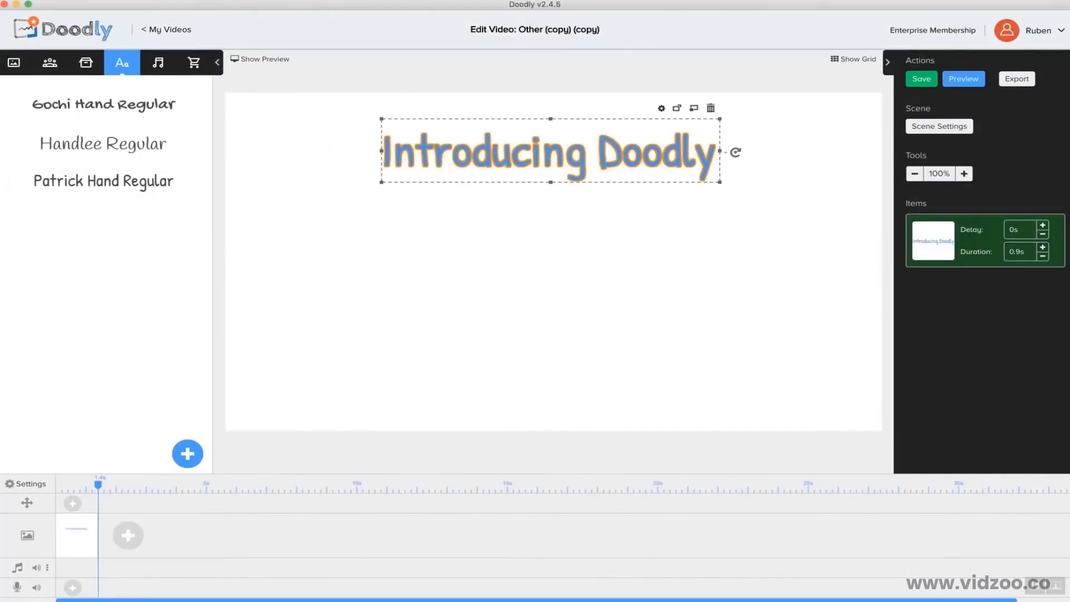
- Place Steve Reading below the 'Introducing Doodly' headline, seated on an office chair
scroll(103, 298, "down", 4)
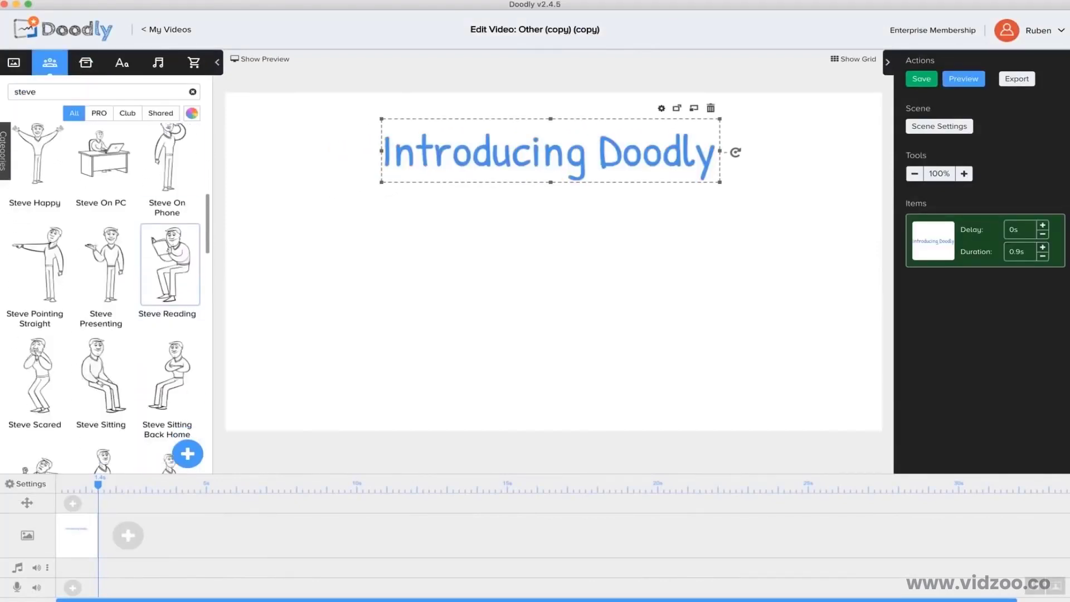
left_click_drag(500, 308, 528, 310)
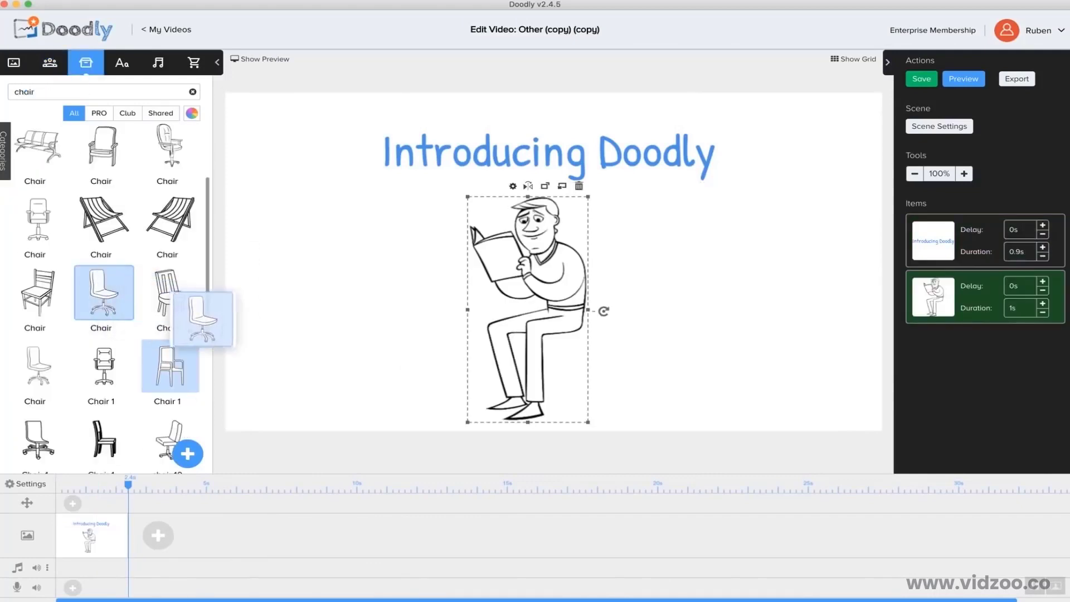
left_click_drag(562, 277, 563, 279)
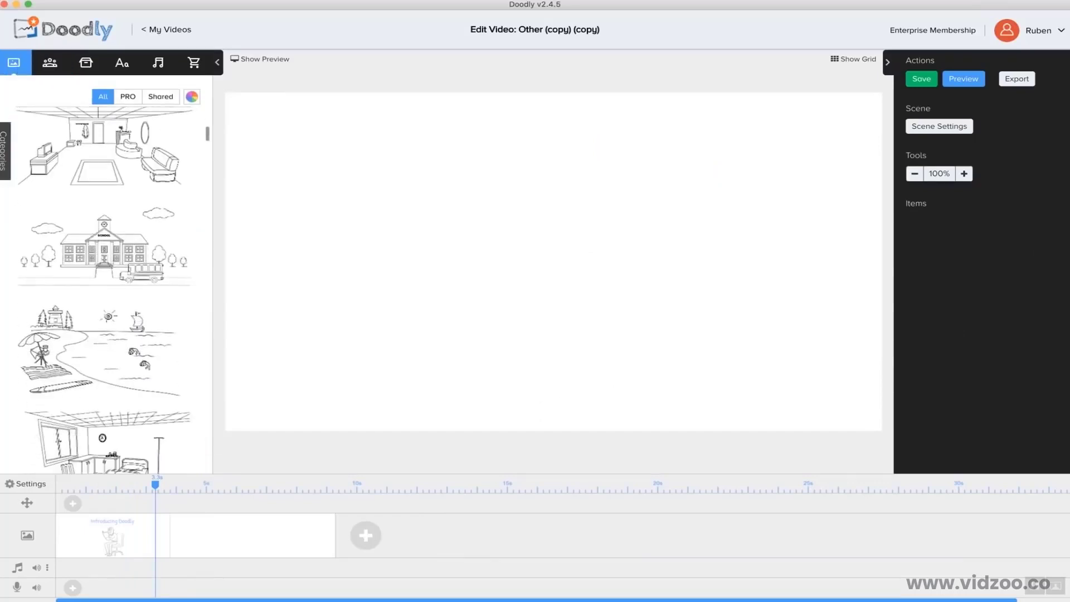
- Add the bus-stop scene to the canvas and put Steve Standing at the shelter
scroll(103, 290, "down", 15)
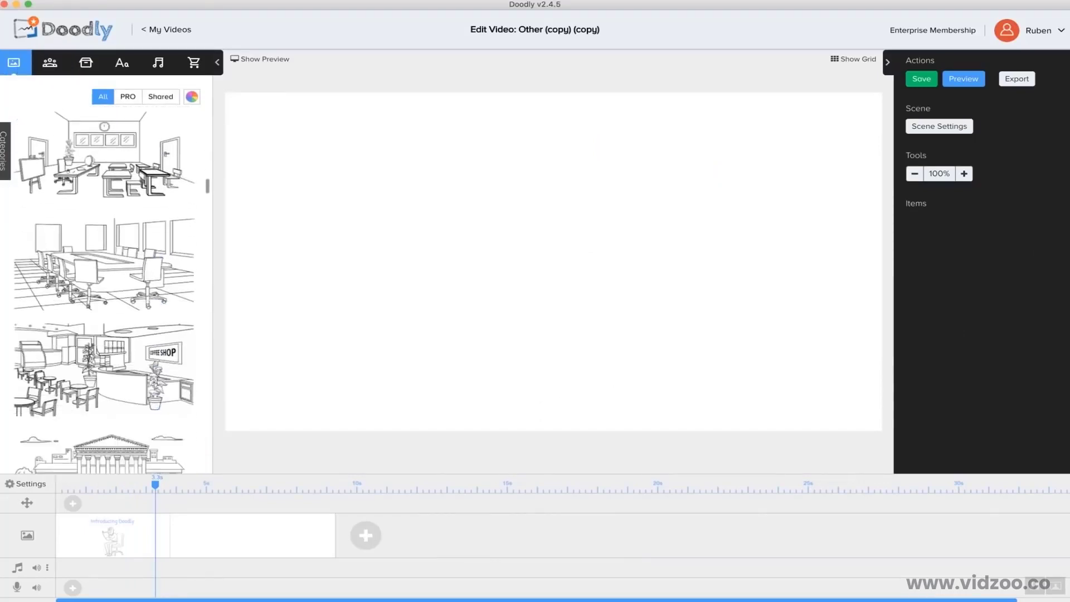
left_click(104, 312)
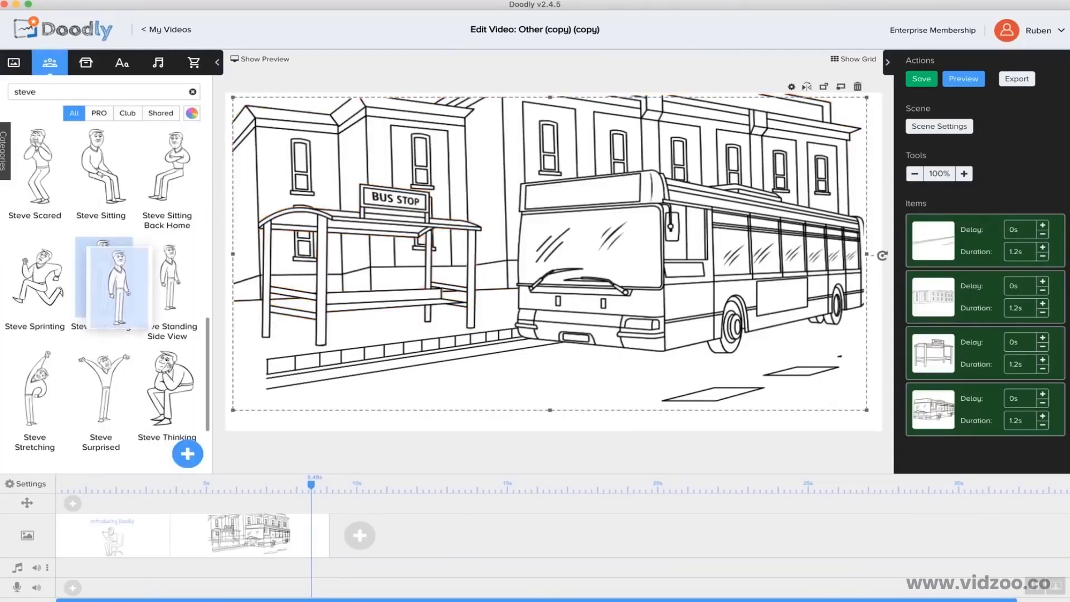
left_click_drag(117, 287, 393, 281)
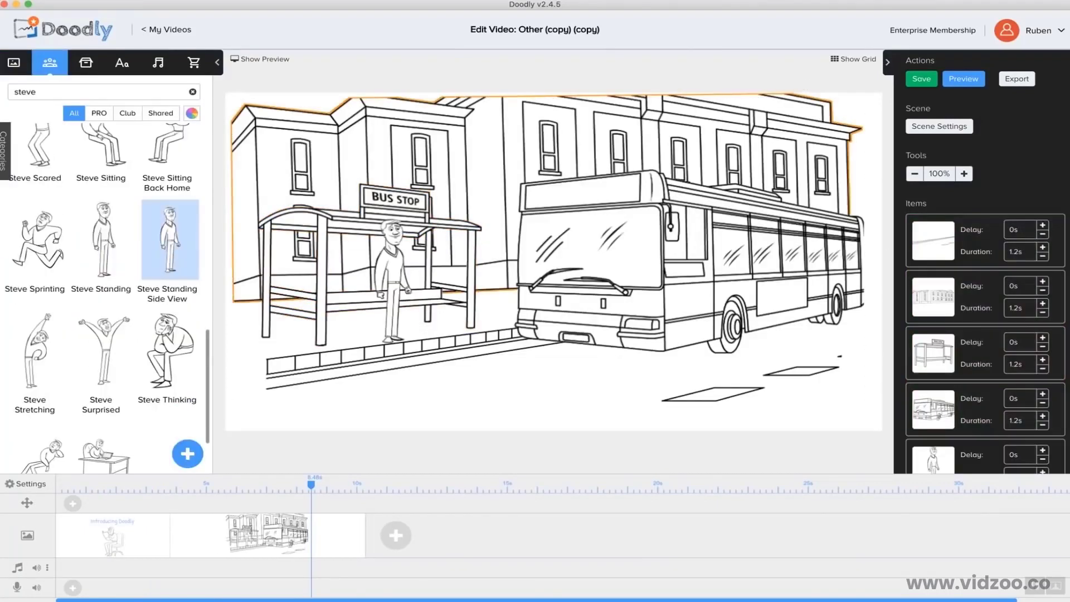
scroll(108, 298, "up", 2)
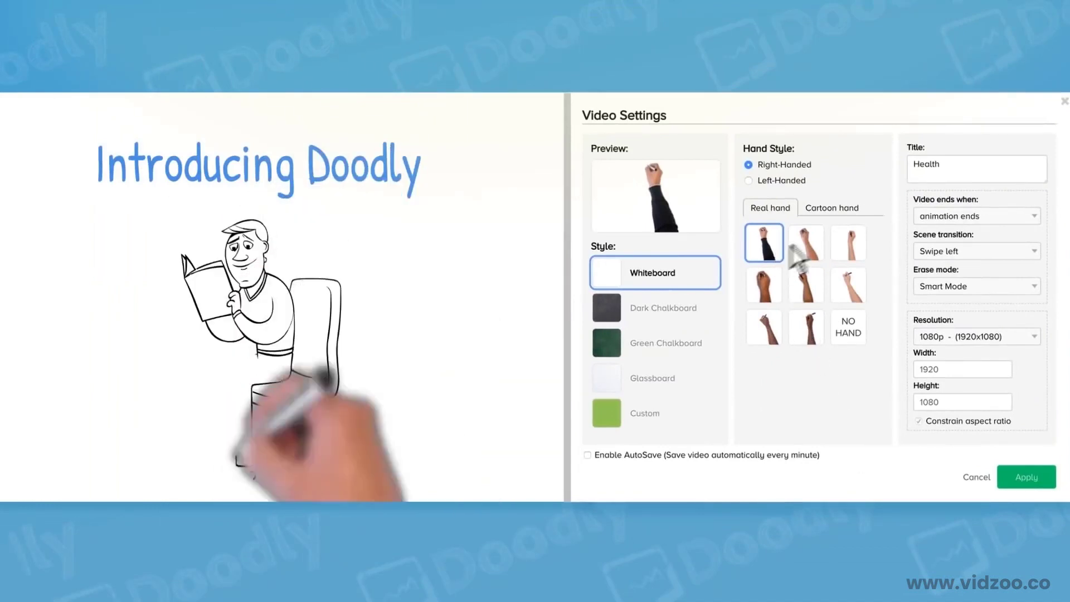
left_click(861, 211)
left_click(860, 295)
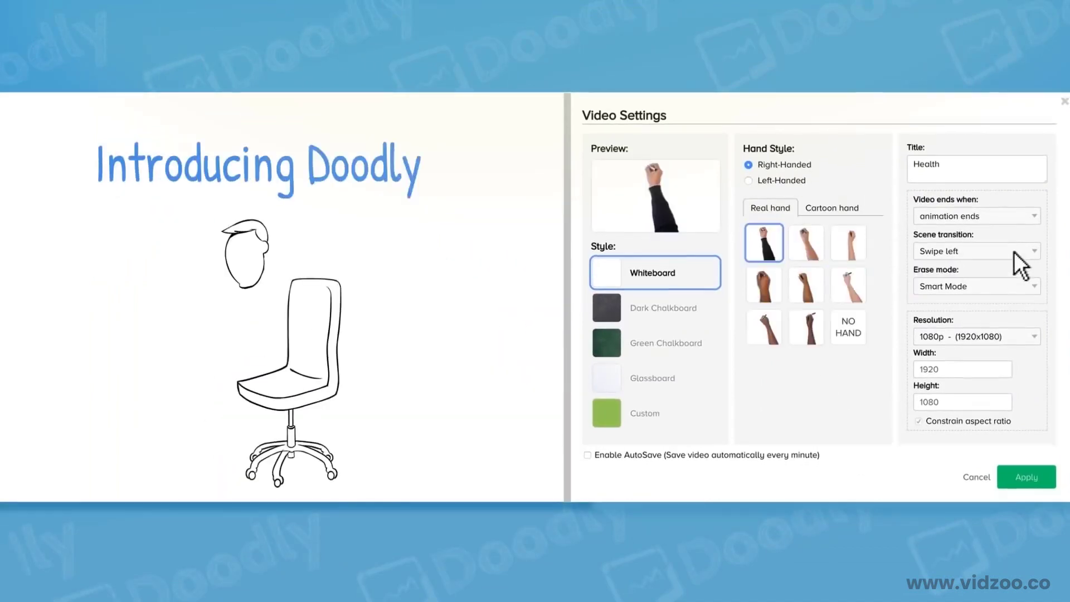
left_click(1014, 251)
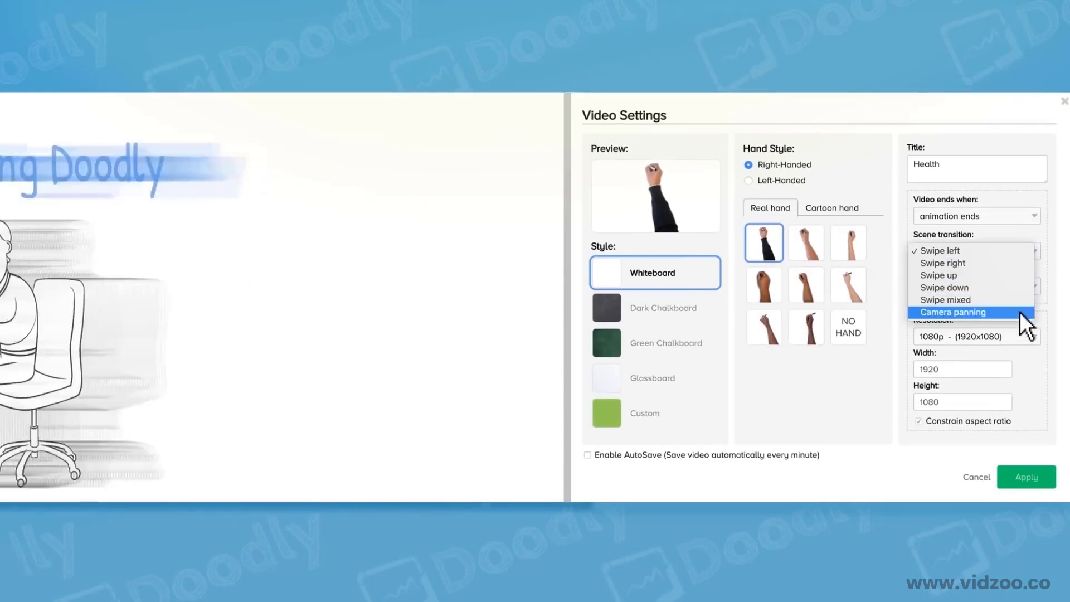
left_click(1018, 312)
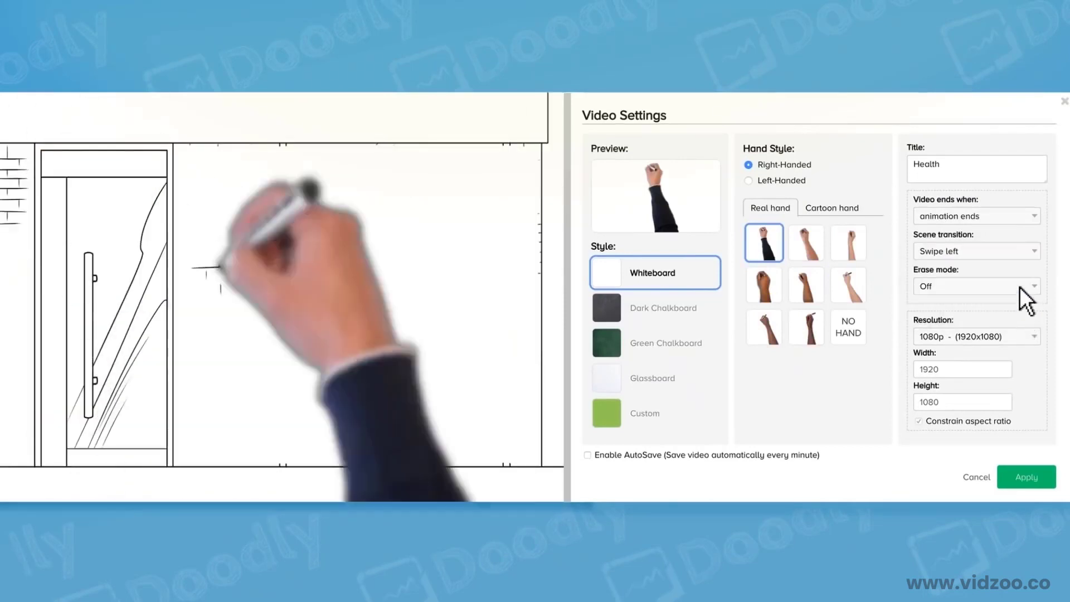
left_click(1019, 286)
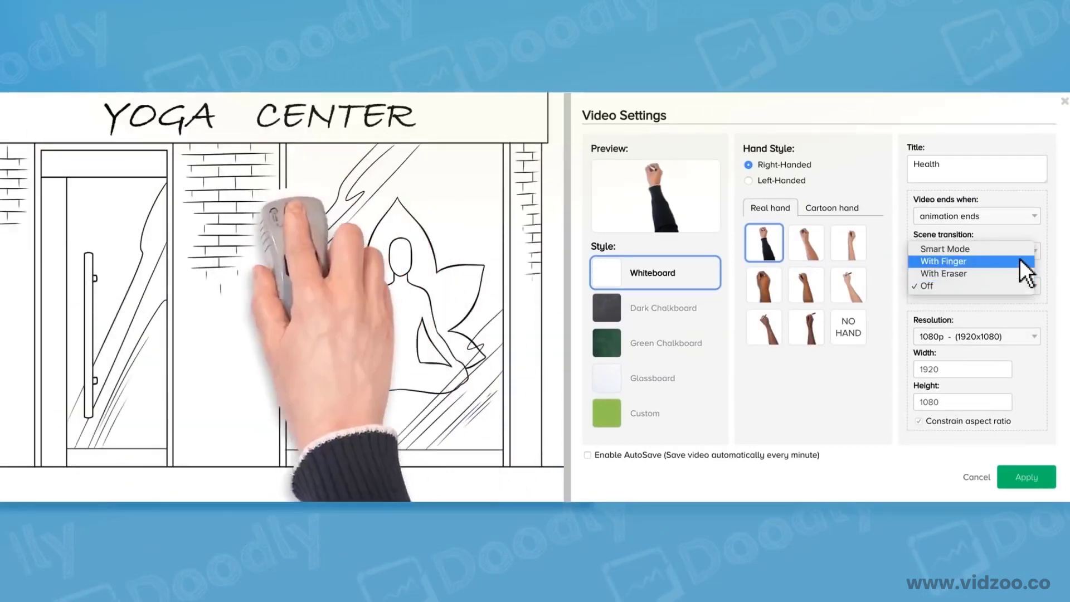
left_click(1018, 248)
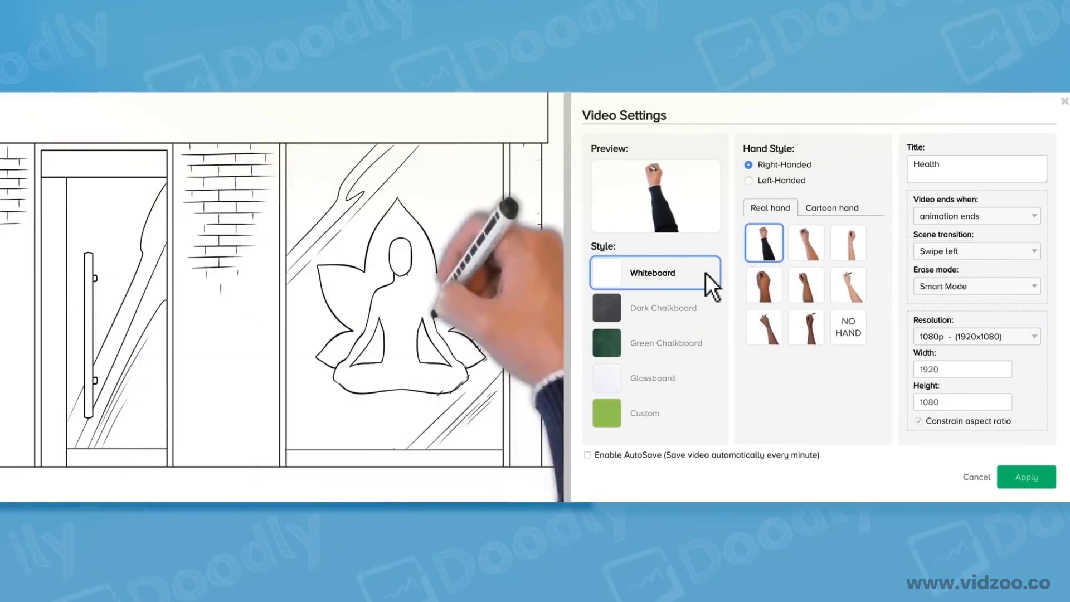
left_click(705, 305)
left_click(705, 344)
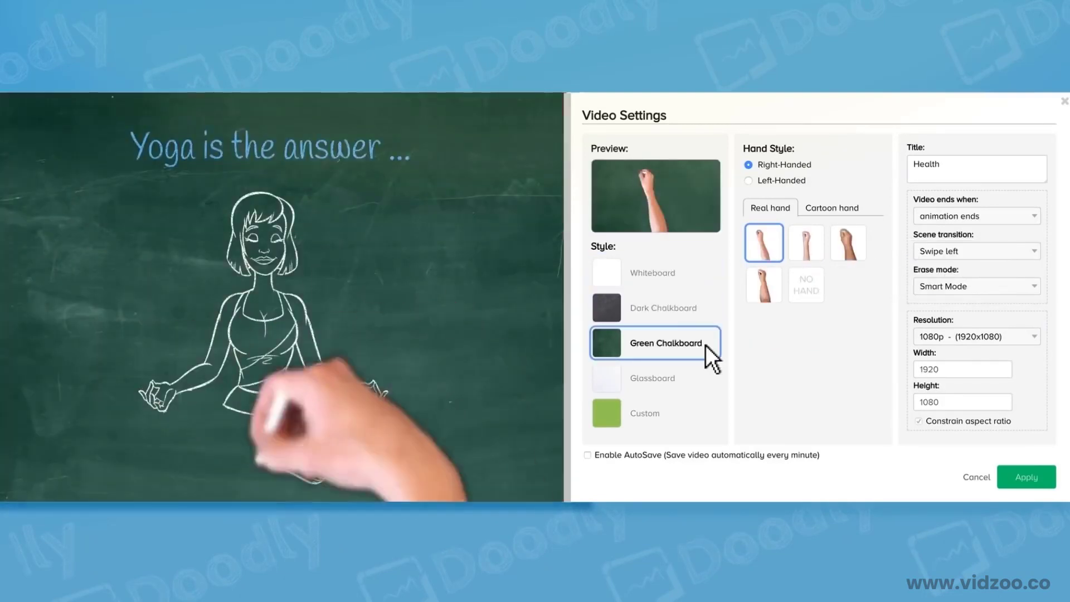
left_click(706, 377)
left_click(706, 414)
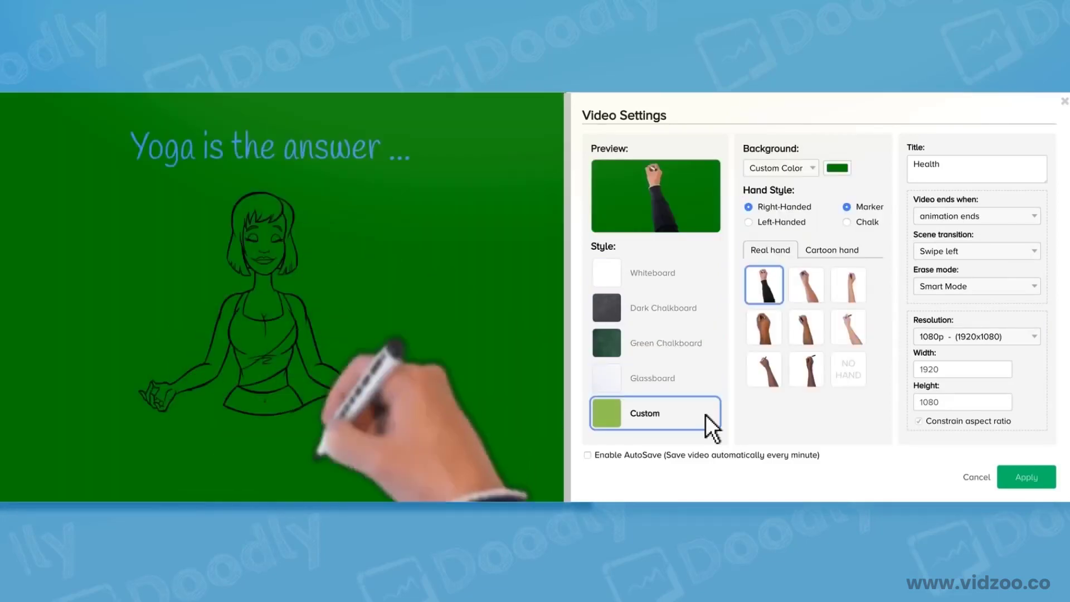
left_click(704, 272)
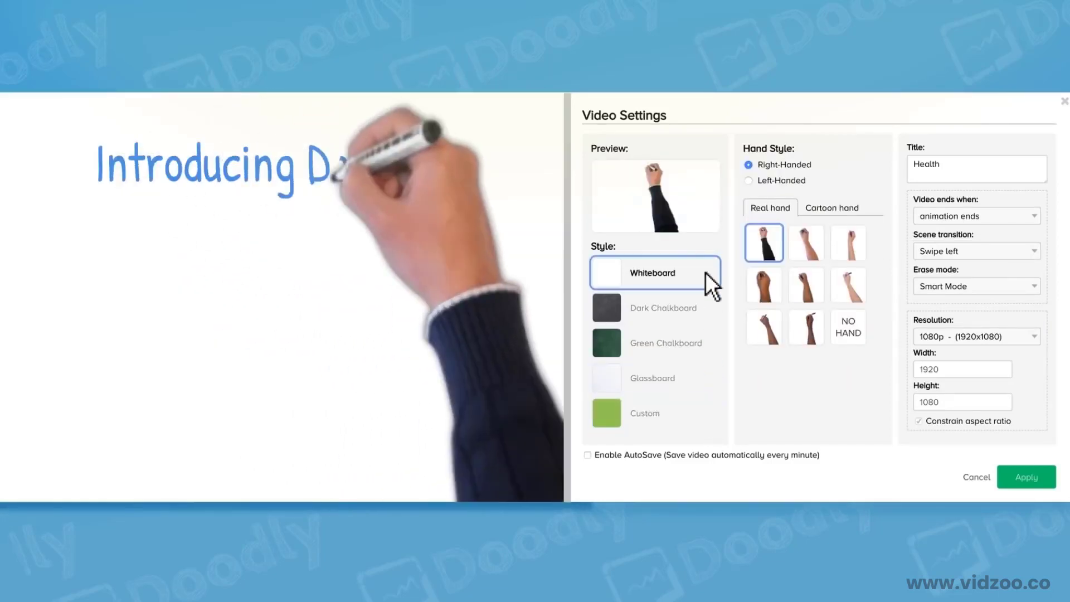
left_click(706, 307)
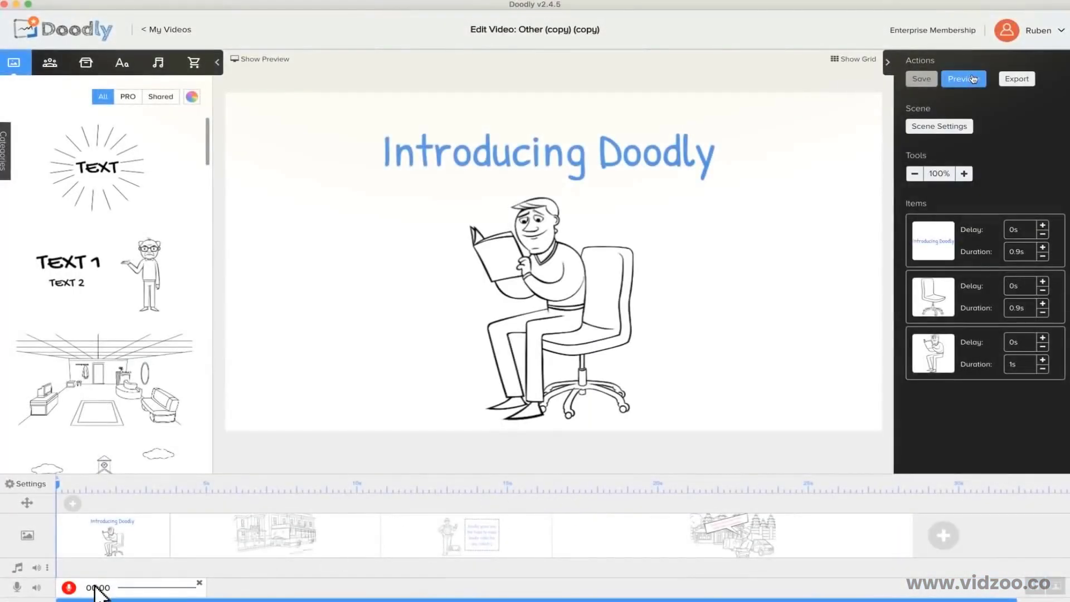
- Preview the first scene, add Continuum as background music, and begin adding a custom sound
left_click(972, 79)
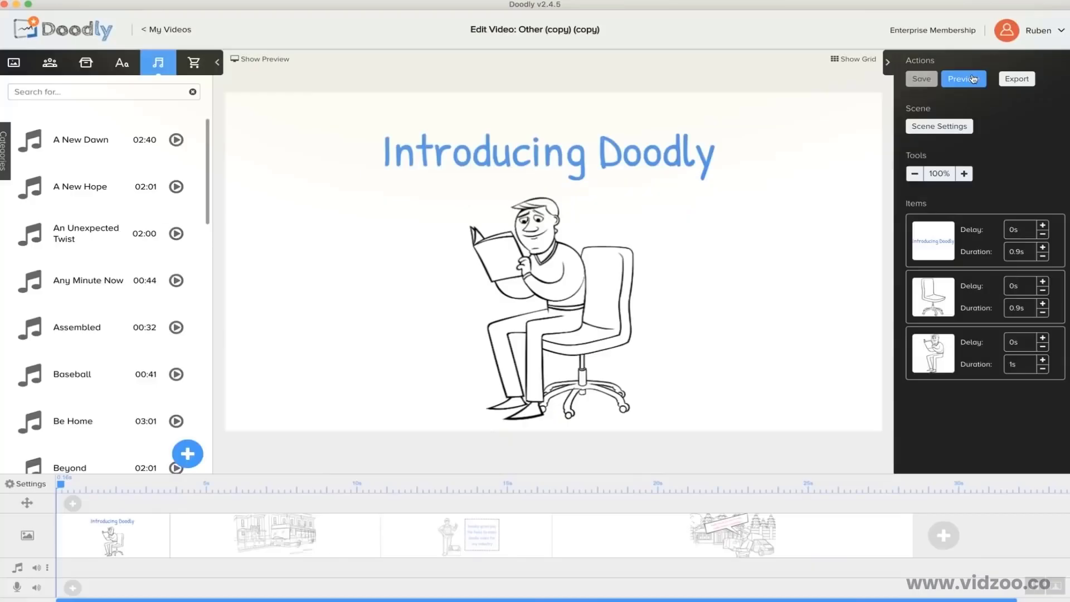
scroll(184, 273, "down", 10)
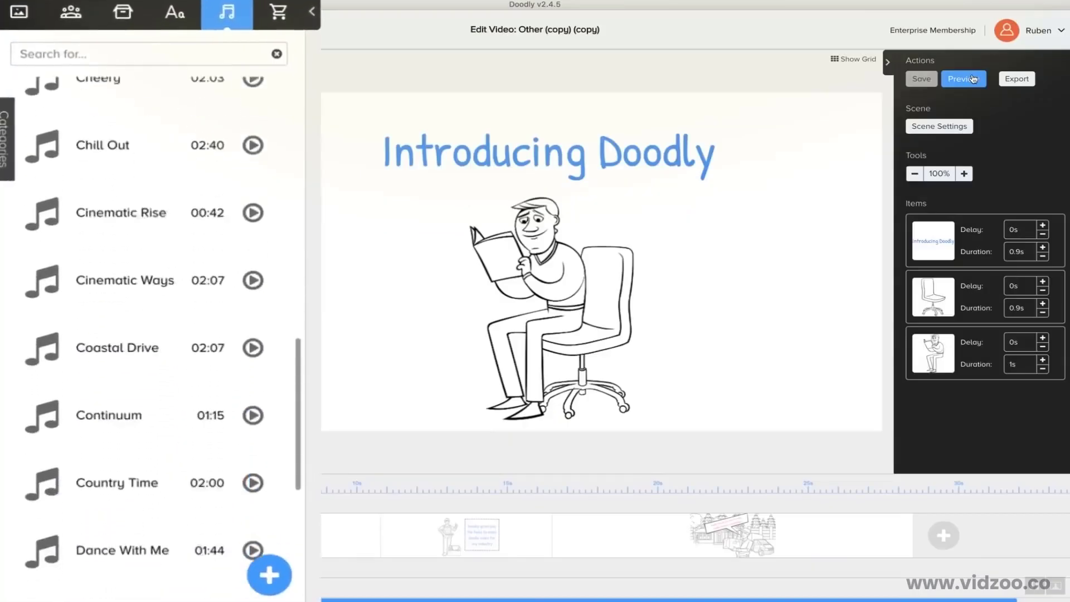
left_click_drag(262, 379, 234, 563)
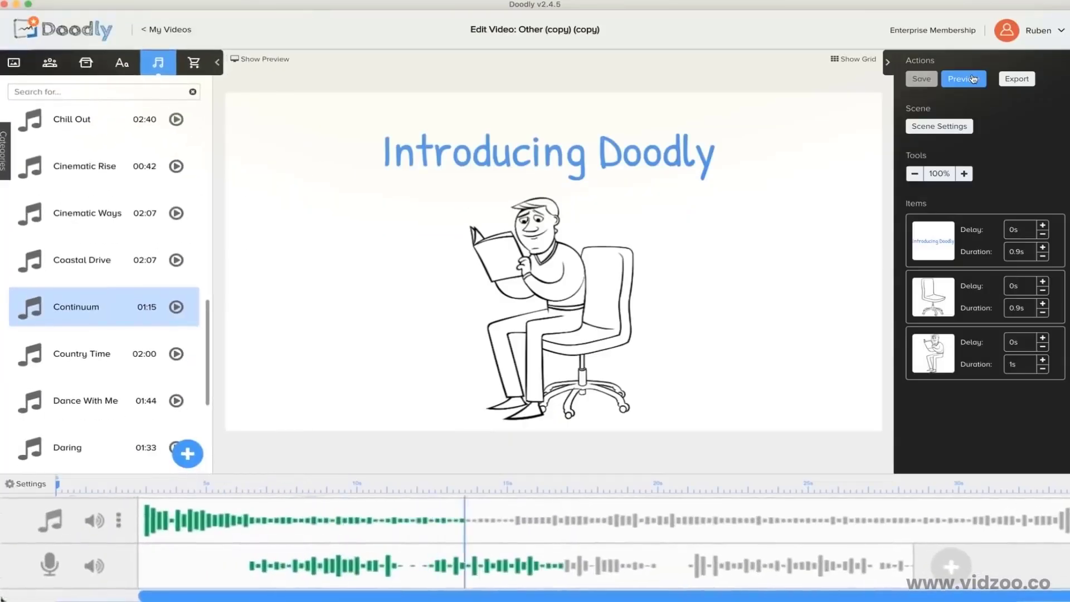
left_click(951, 567)
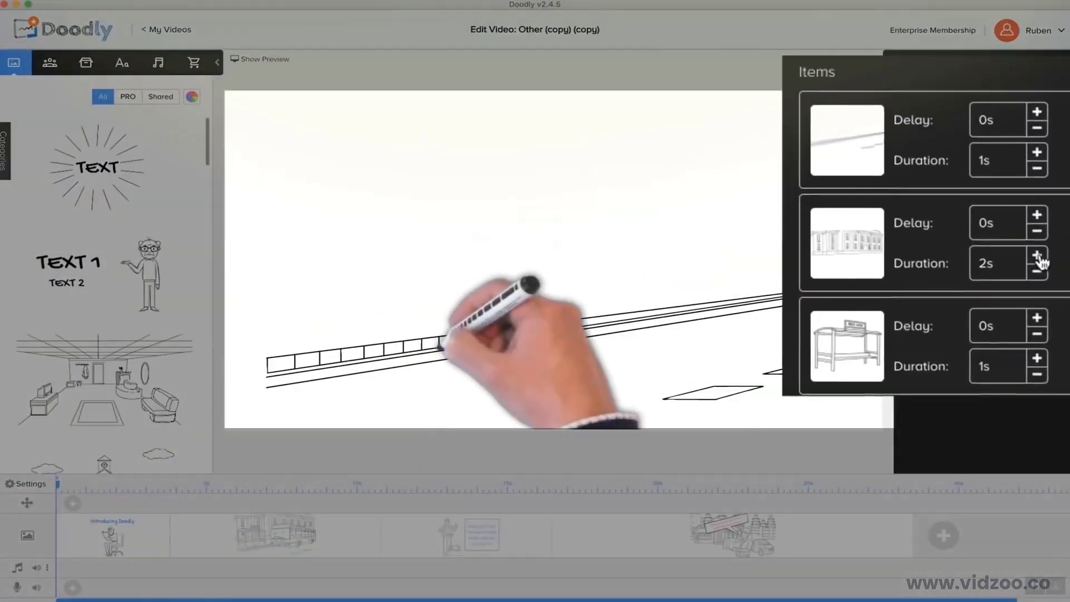
- Set the building drawing's duration to 3.25s and the bus shelter's to 1.25s
left_click(1043, 304)
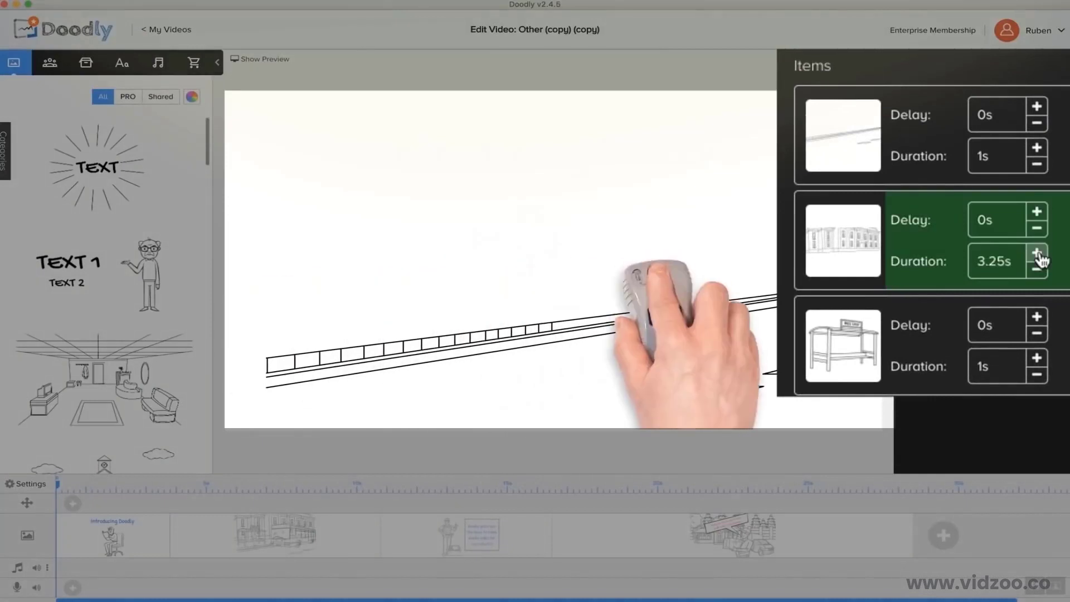
left_click(1037, 253)
left_click(1037, 254)
left_click(1036, 254)
left_click(1037, 253)
left_click(1036, 253)
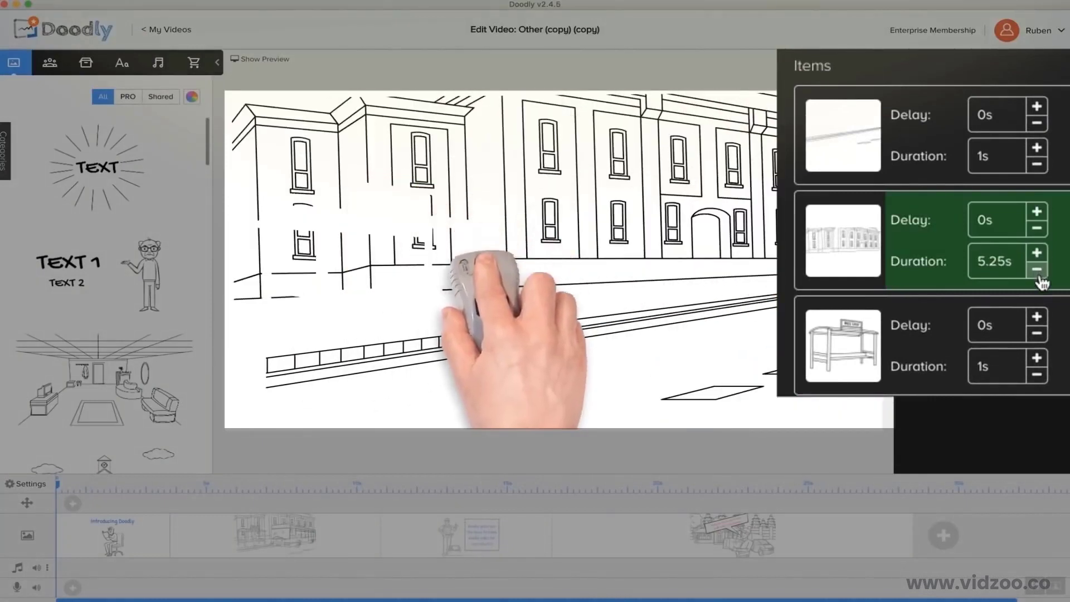
left_click(1037, 357)
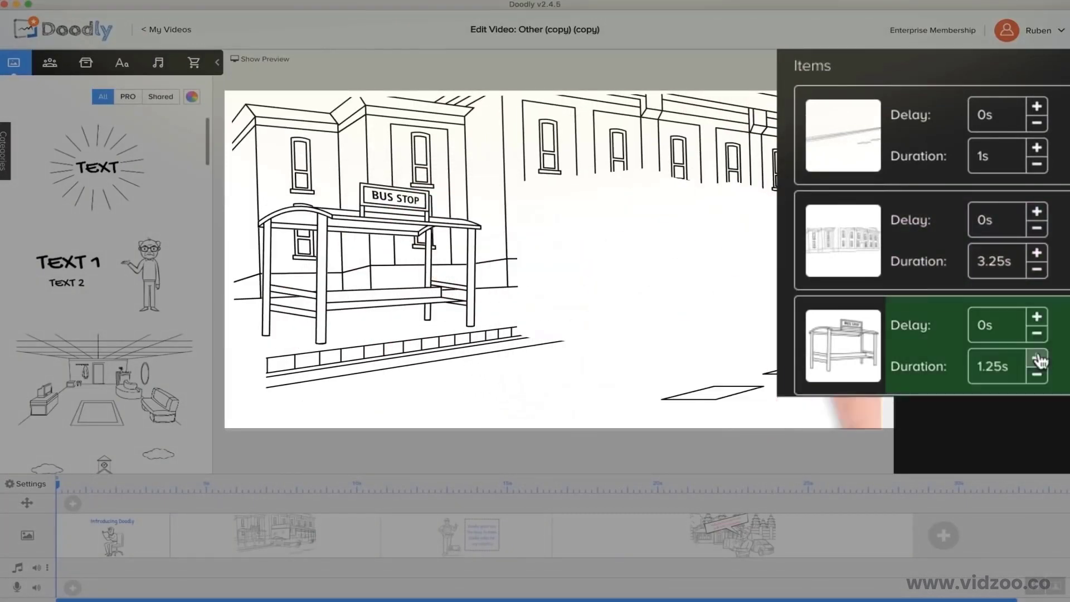
left_click(1036, 374)
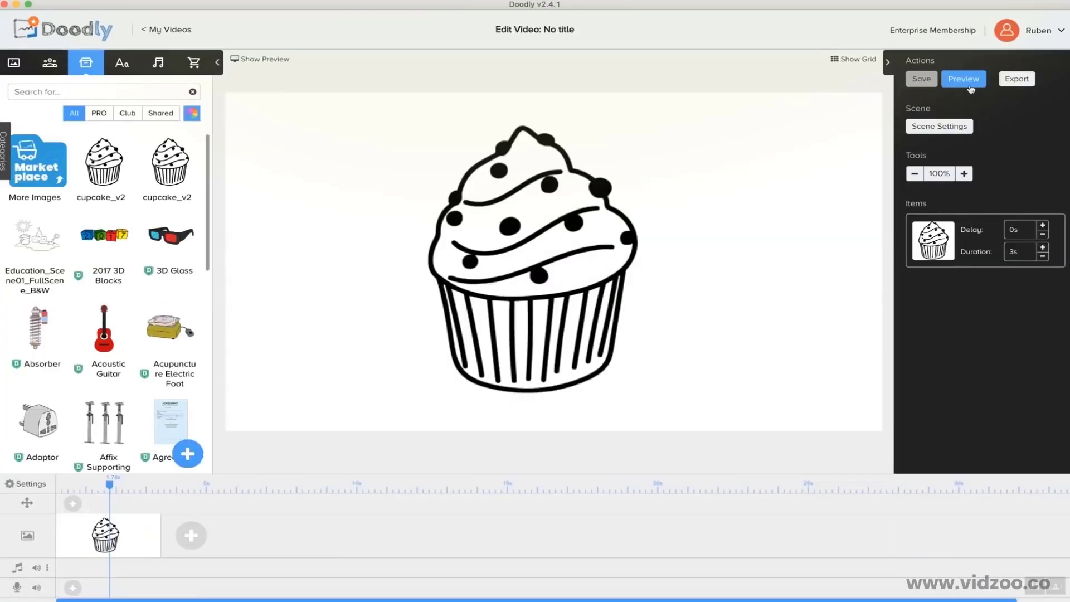
- Play a preview of the video's animations
left_click(970, 79)
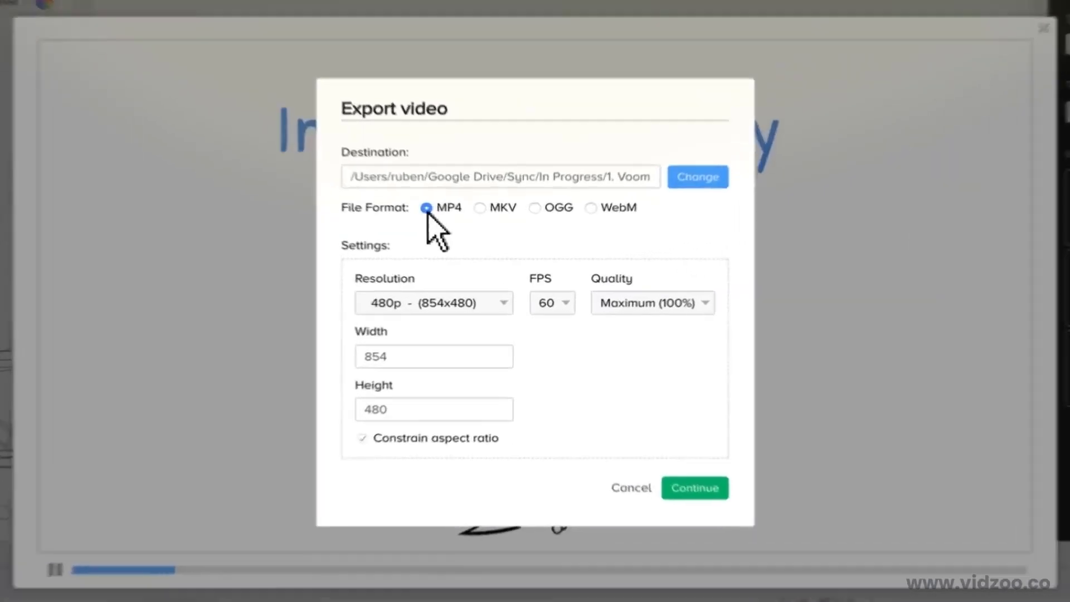
- Choose WebM format and start rendering the 1080p maximum-quality export
left_click(589, 207)
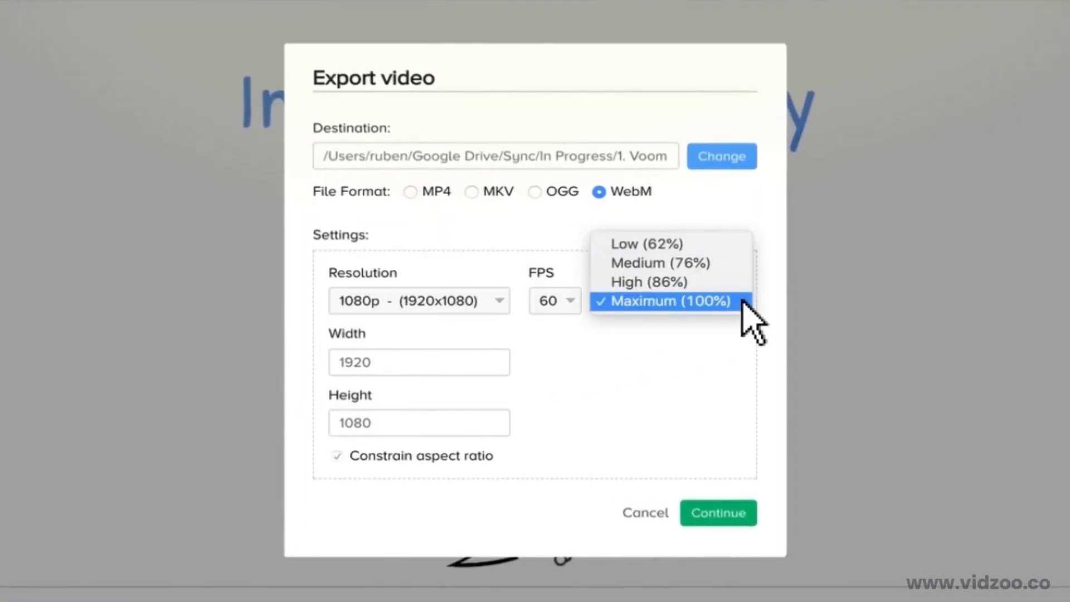
left_click(741, 517)
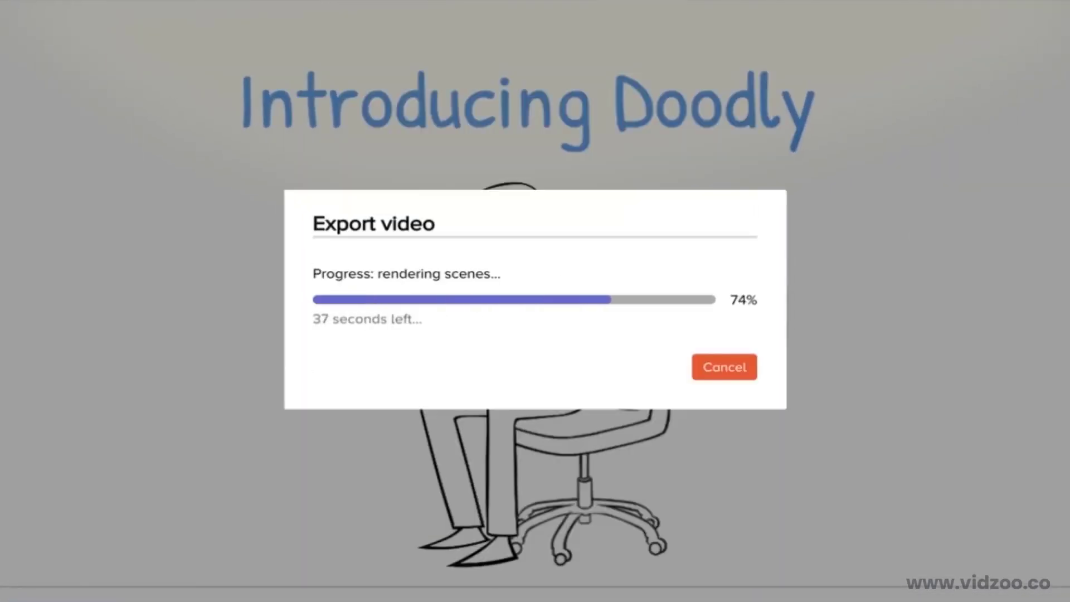